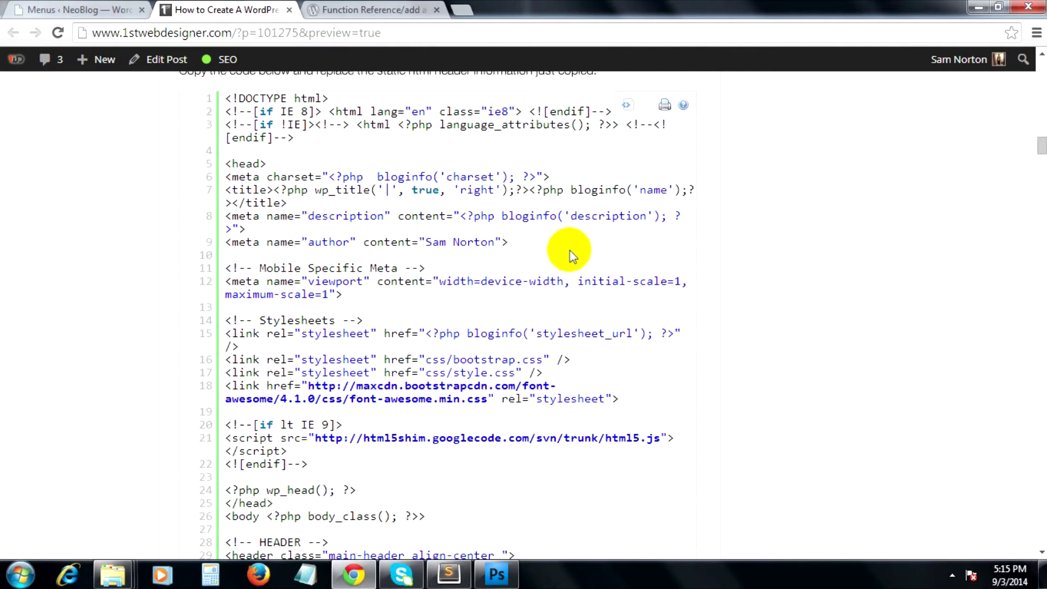
# Step: Open the header code as plain text and select from the doctype down to the endif lines
pyautogui.click(625, 105)
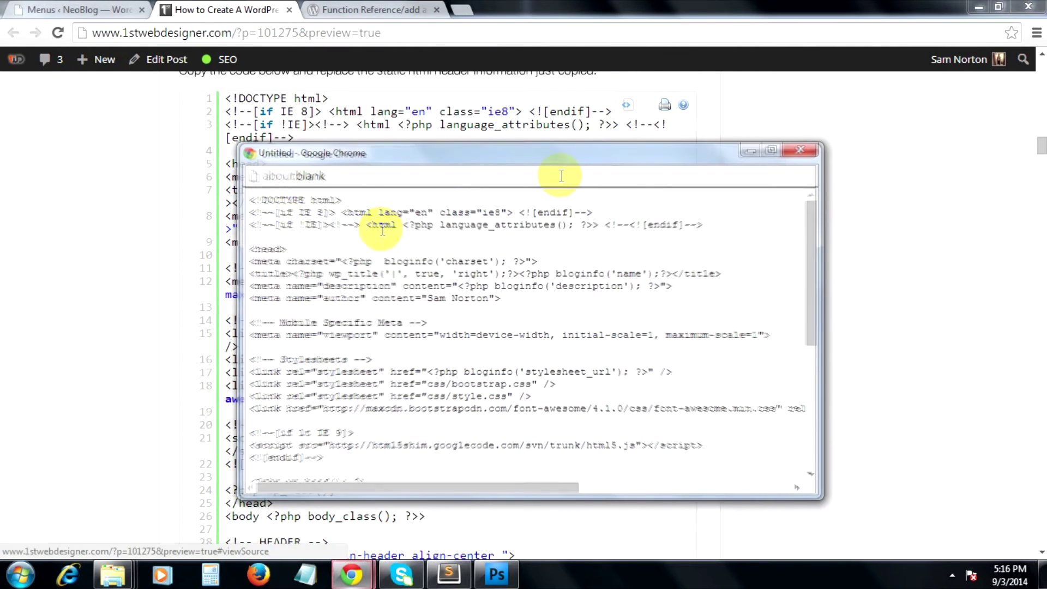
pyautogui.moveTo(250, 200); pyautogui.dragTo(416, 262)
pyautogui.click(417, 262)
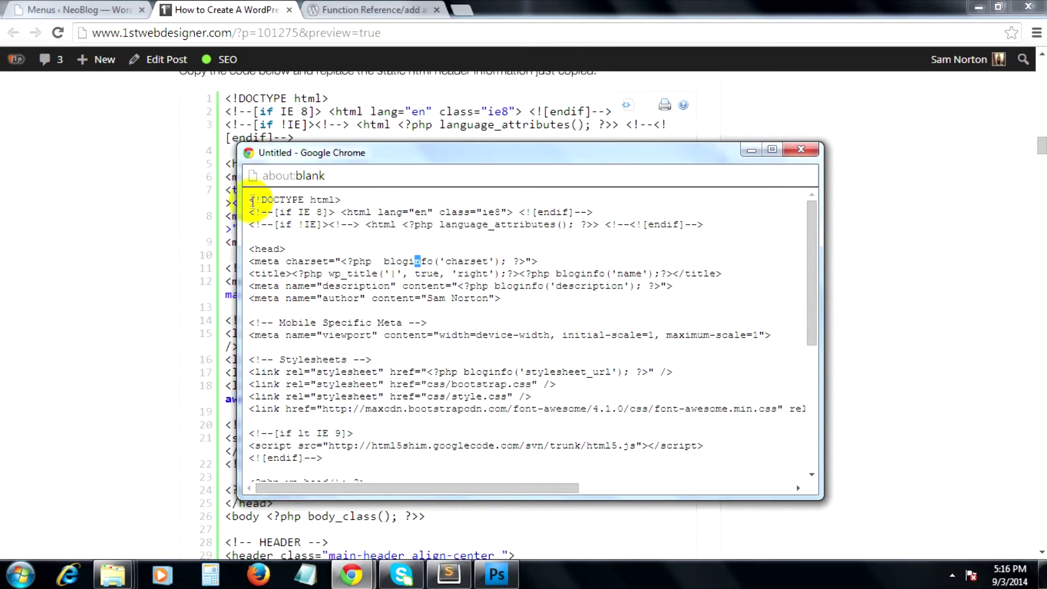
pyautogui.moveTo(252, 199); pyautogui.dragTo(334, 211)
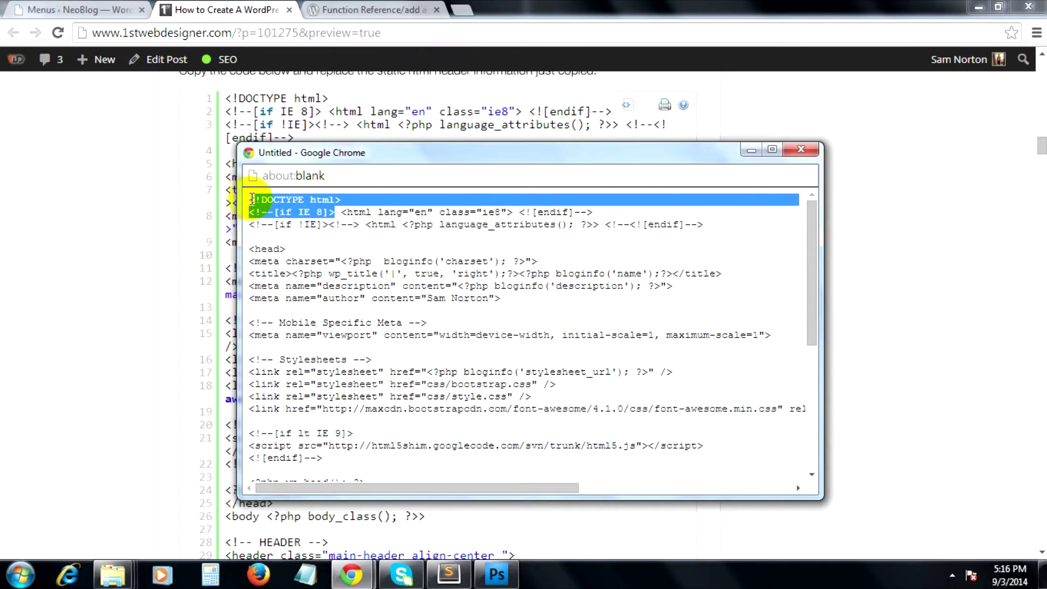
pyautogui.moveTo(253, 200); pyautogui.dragTo(467, 519)
pyautogui.click(561, 474)
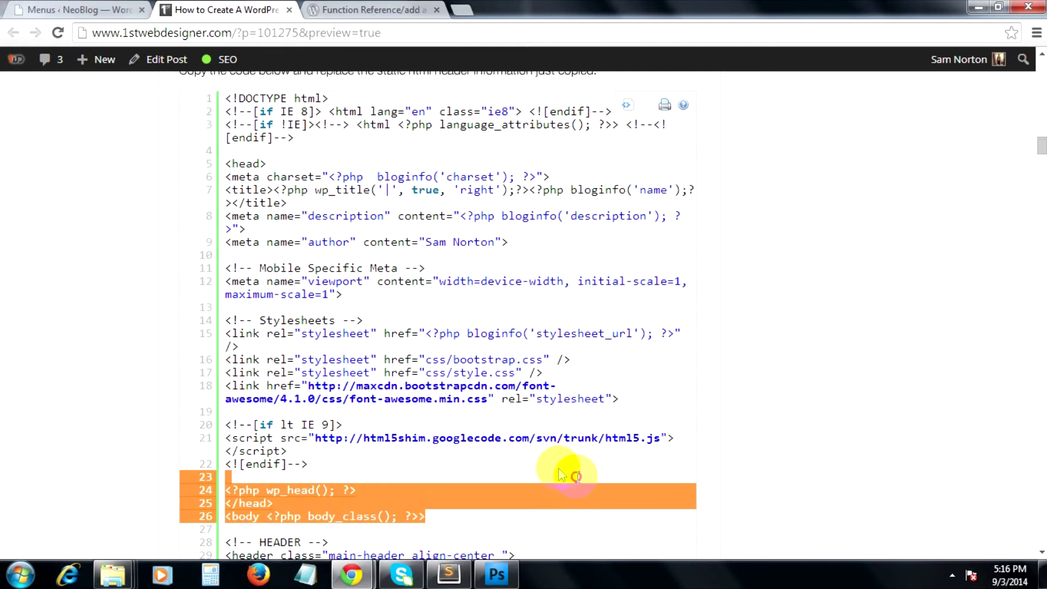
# Step: Extend the selection to the closing header tag and paste it into header.php
pyautogui.click(422, 427)
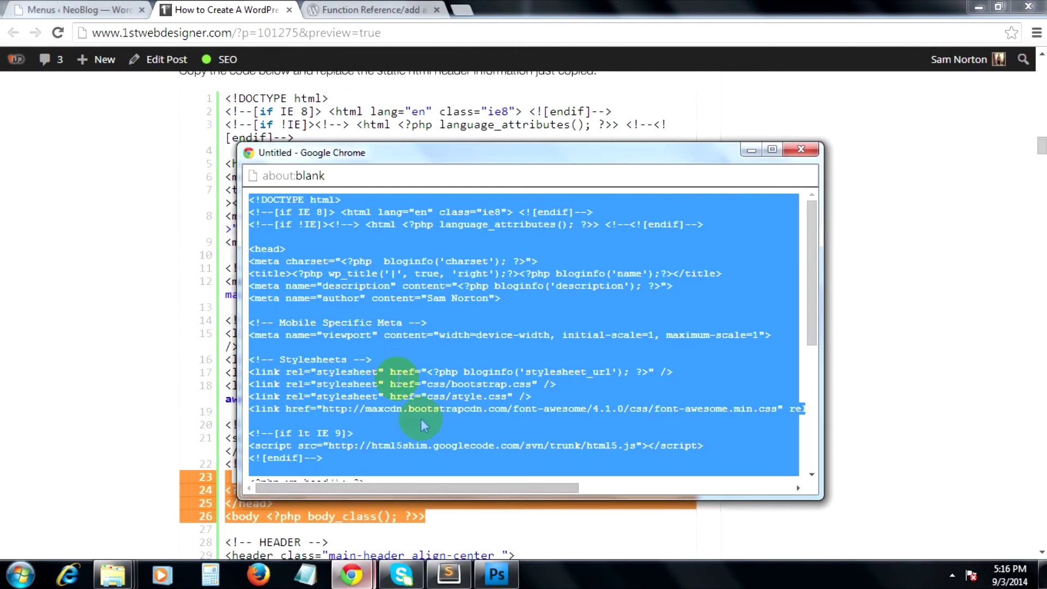
pyautogui.scroll(-2, 434, 434)
pyautogui.scroll(-4, 455, 446)
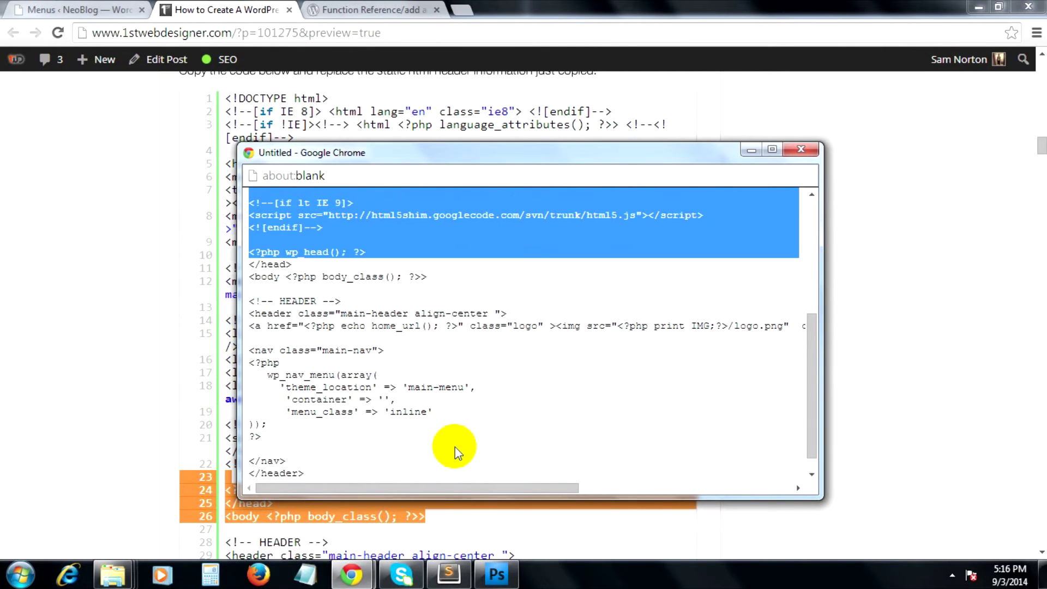
pyautogui.hotkey('shift', 'Down')
pyautogui.hotkey('shift', 'Down')
pyautogui.hotkey('shift', 'Down')
pyautogui.click(460, 582)
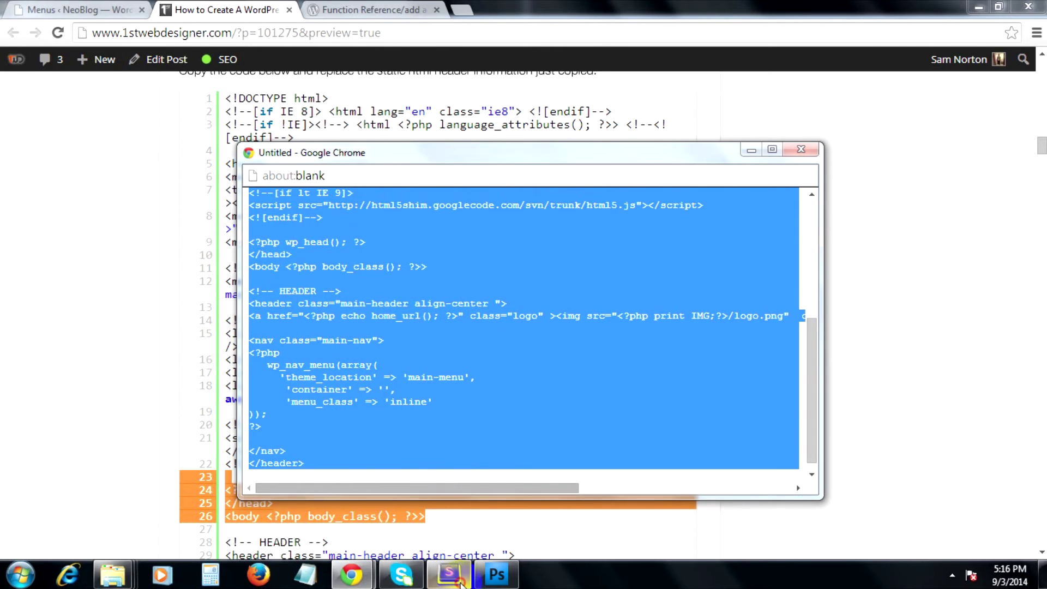
pyautogui.hotkey('ctrl', 'v')
pyautogui.hotkey('ctrl', 's')
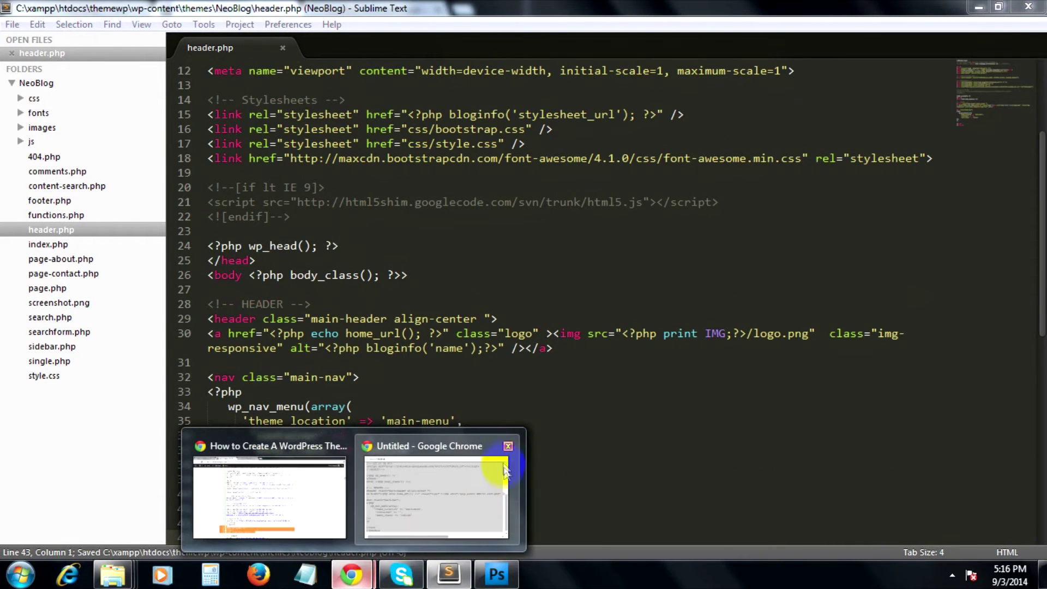
pyautogui.click(530, 432)
pyautogui.scroll(4, 536, 432)
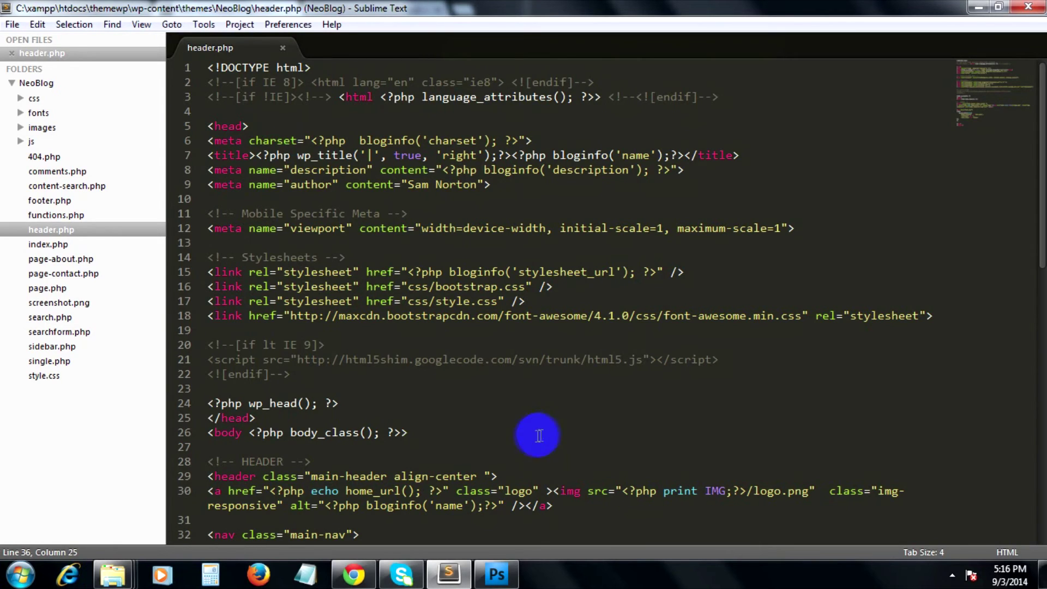
pyautogui.click(448, 330)
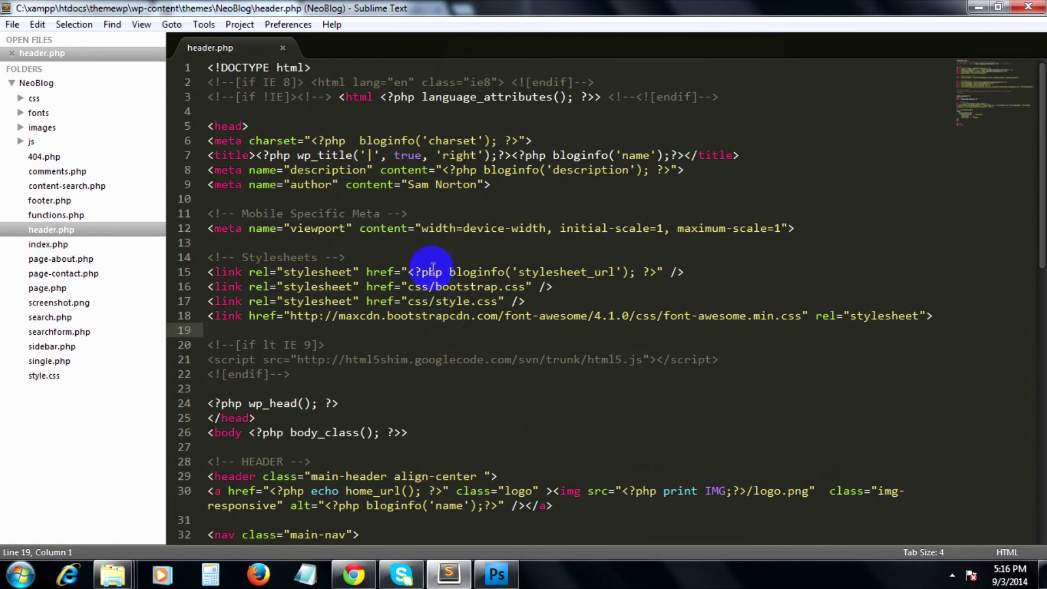
pyautogui.moveTo(380, 97); pyautogui.dragTo(421, 97)
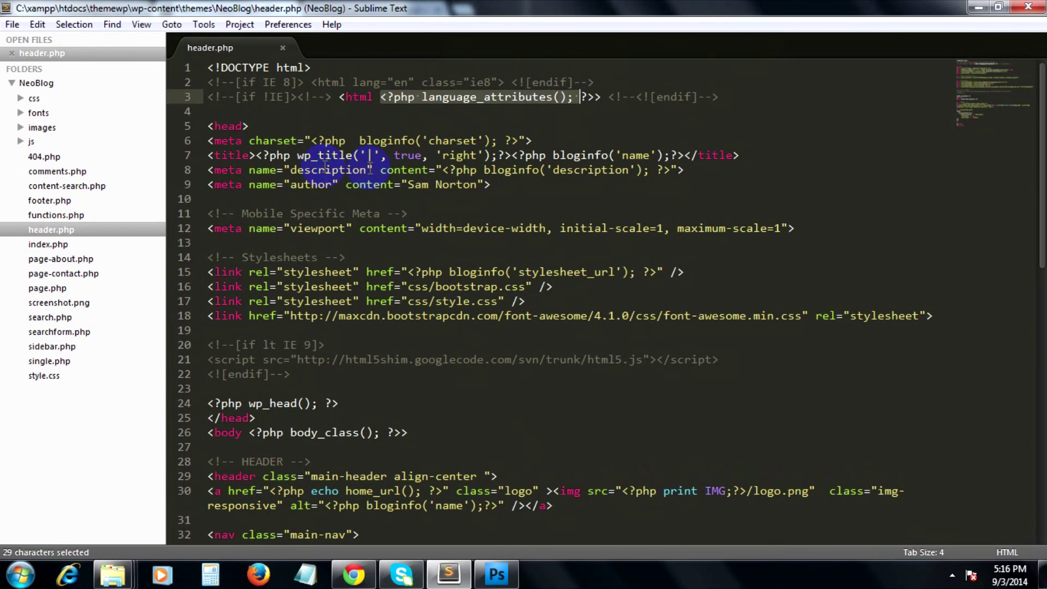
pyautogui.moveTo(255, 156); pyautogui.dragTo(385, 156)
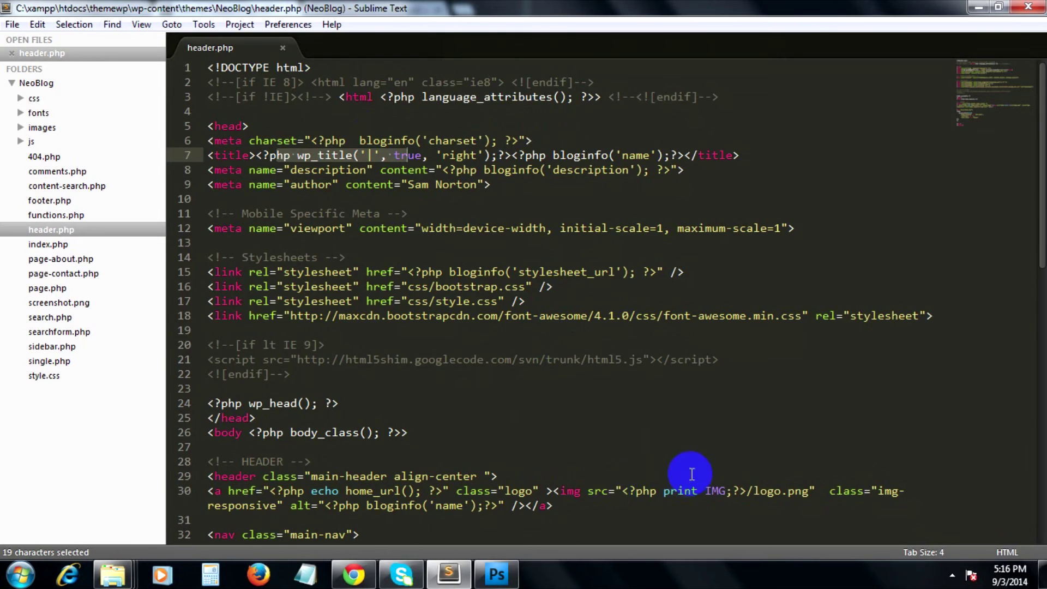
pyautogui.scroll(-3, 693, 479)
pyautogui.click(690, 378)
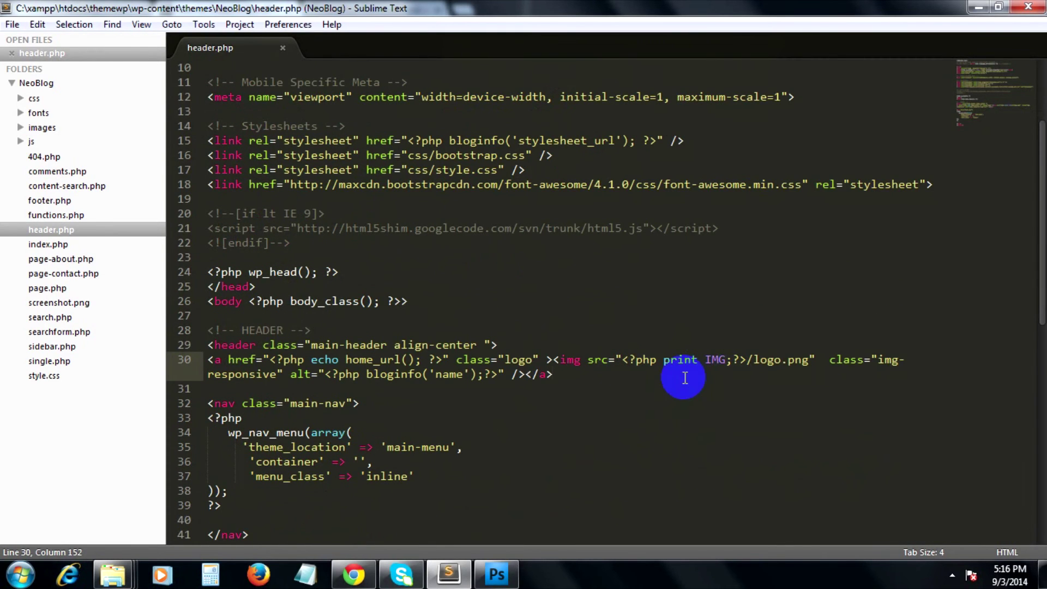
pyautogui.scroll(-2, 574, 407)
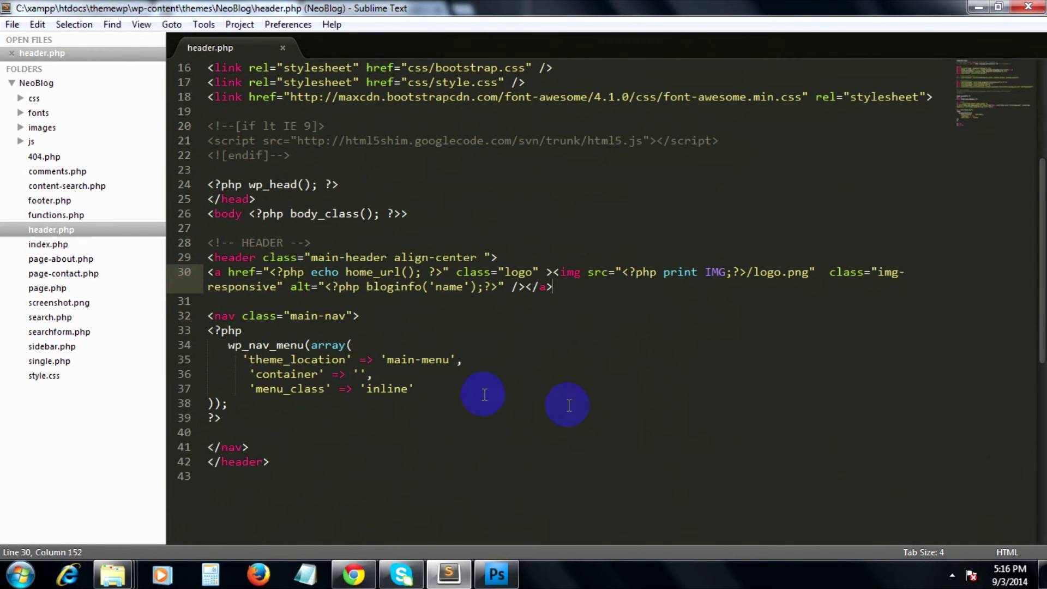
pyautogui.moveTo(208, 316)
pyautogui.mouseDown()
pyautogui.moveTo(326, 385)
pyautogui.moveTo(362, 420)
pyautogui.mouseUp()
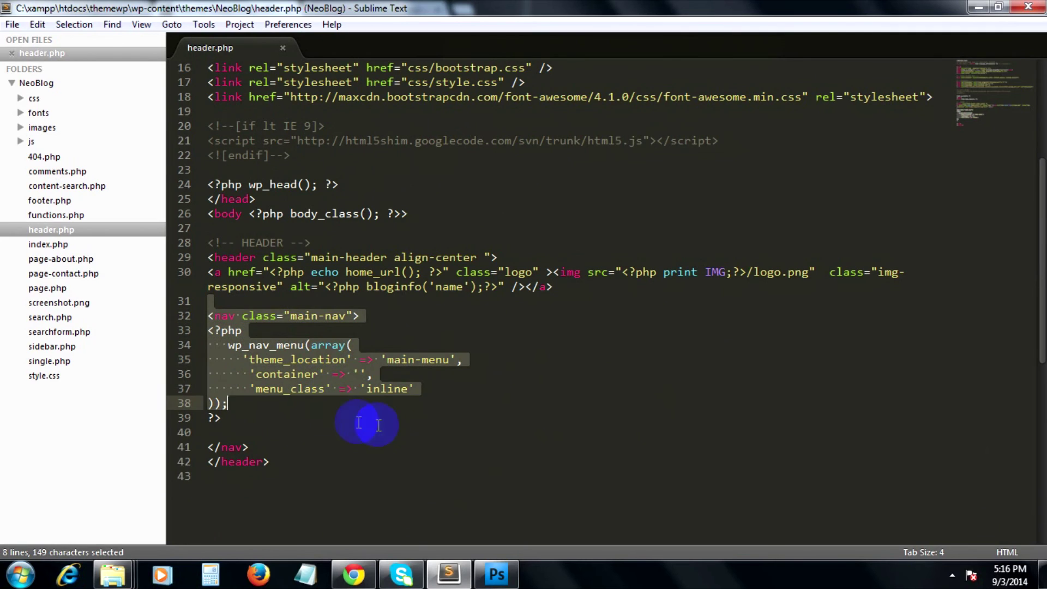
pyautogui.click(392, 421)
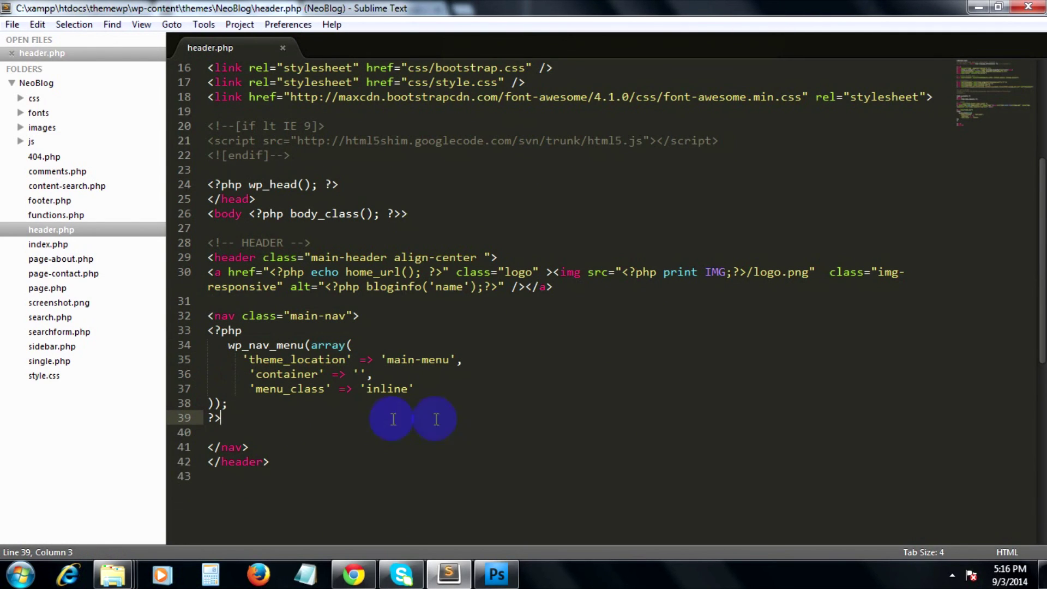
pyautogui.click(286, 403)
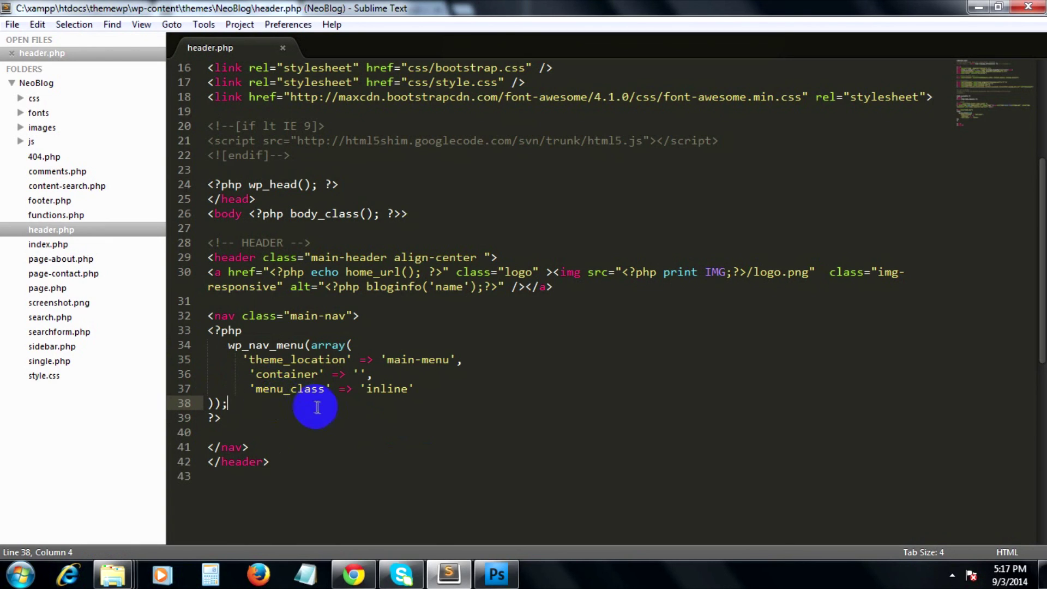
pyautogui.moveTo(250, 388); pyautogui.dragTo(427, 397)
pyautogui.click(427, 399)
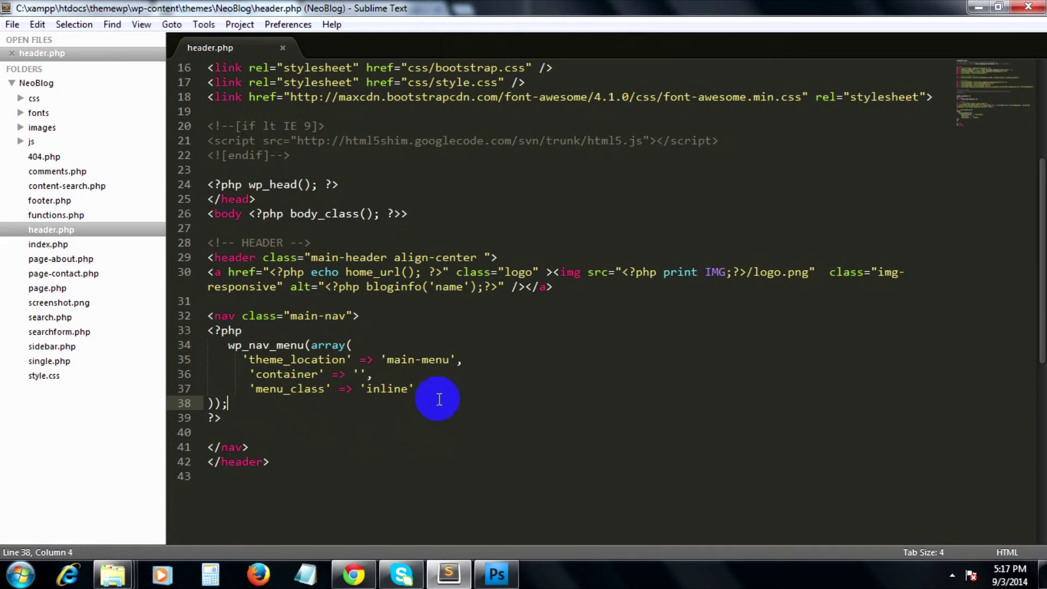